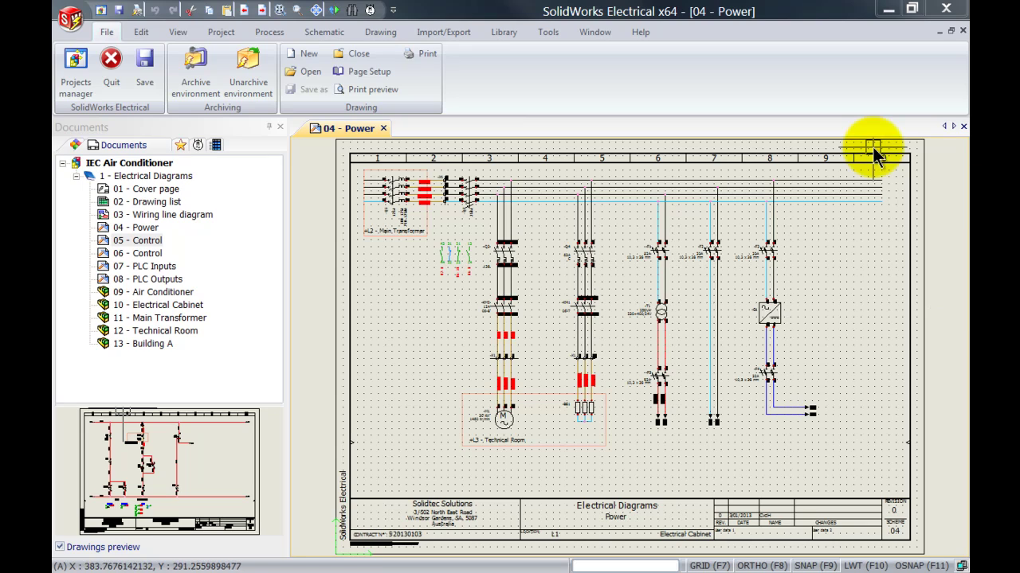
Browse the documents tree, selecting the Electrical Diagrams book and the 04 - Power drawing
left_click(180, 178)
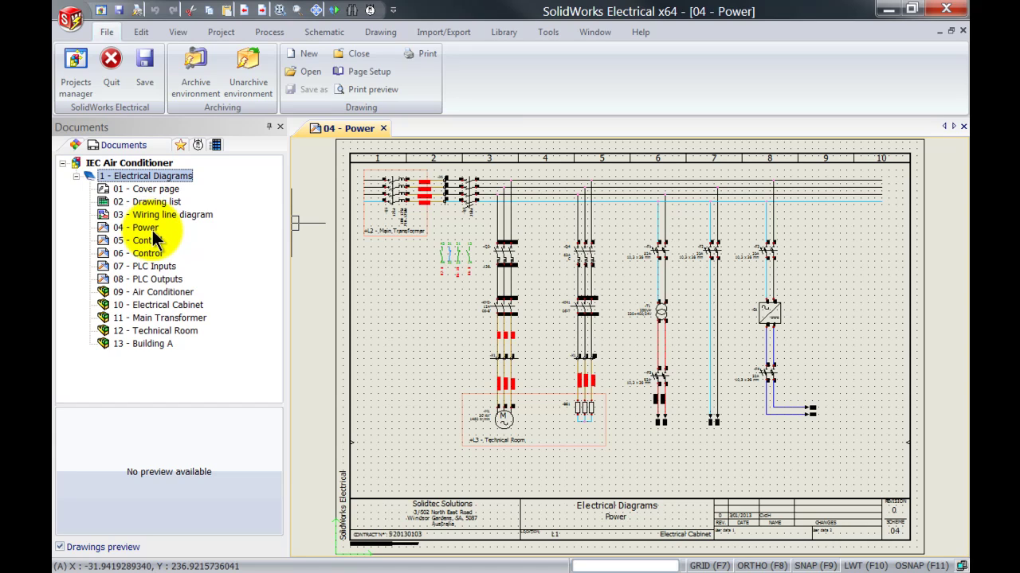
left_click(143, 229)
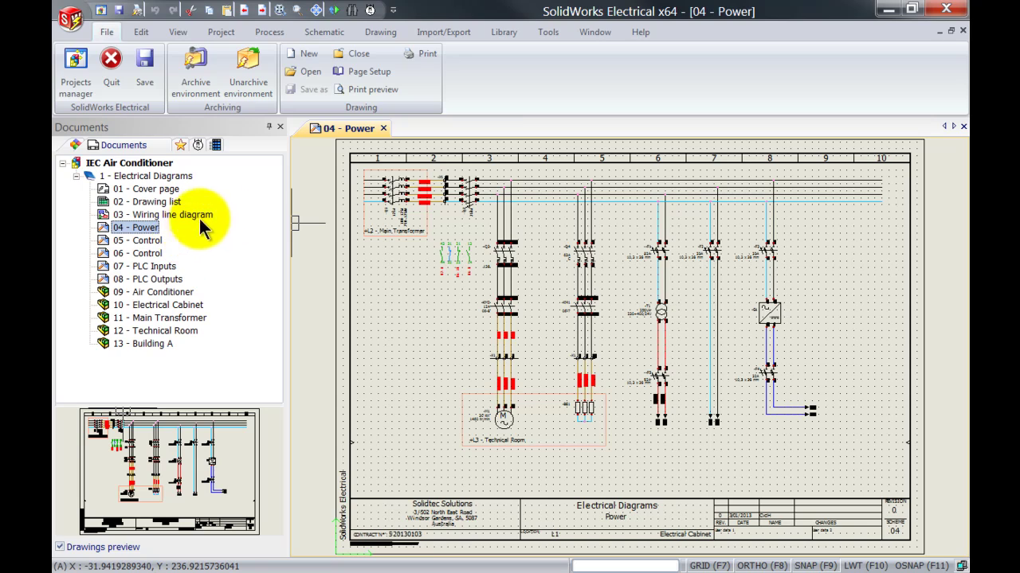
left_click(172, 176)
scroll(851, 544, "up", 5)
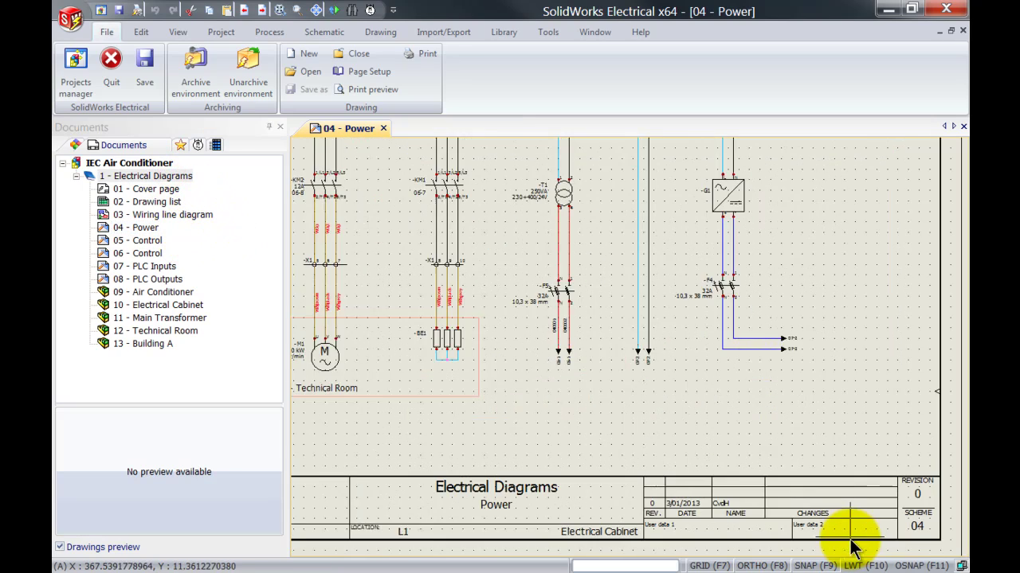
scroll(737, 438, "up", 3)
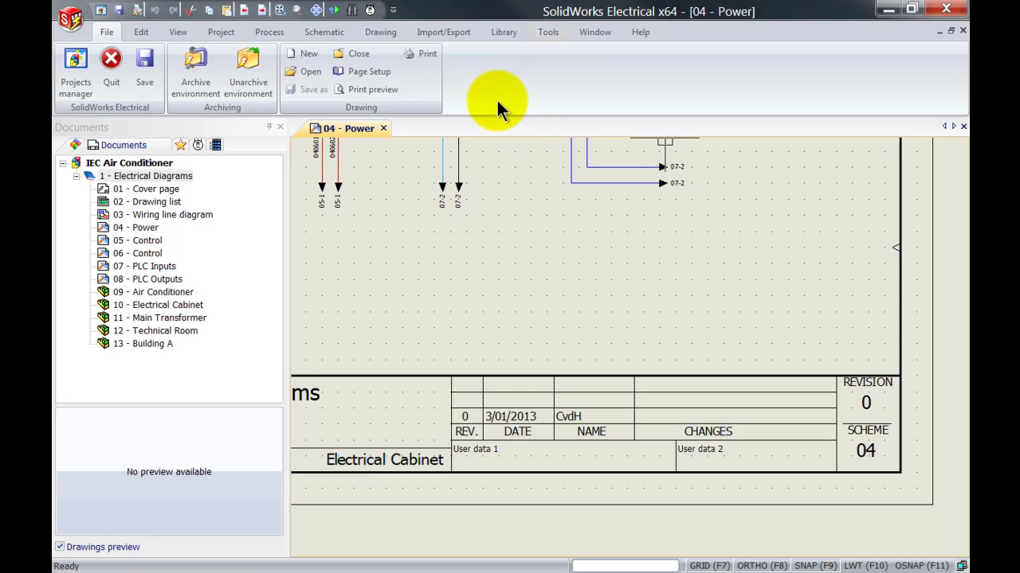
scroll(489, 353, "down", 5)
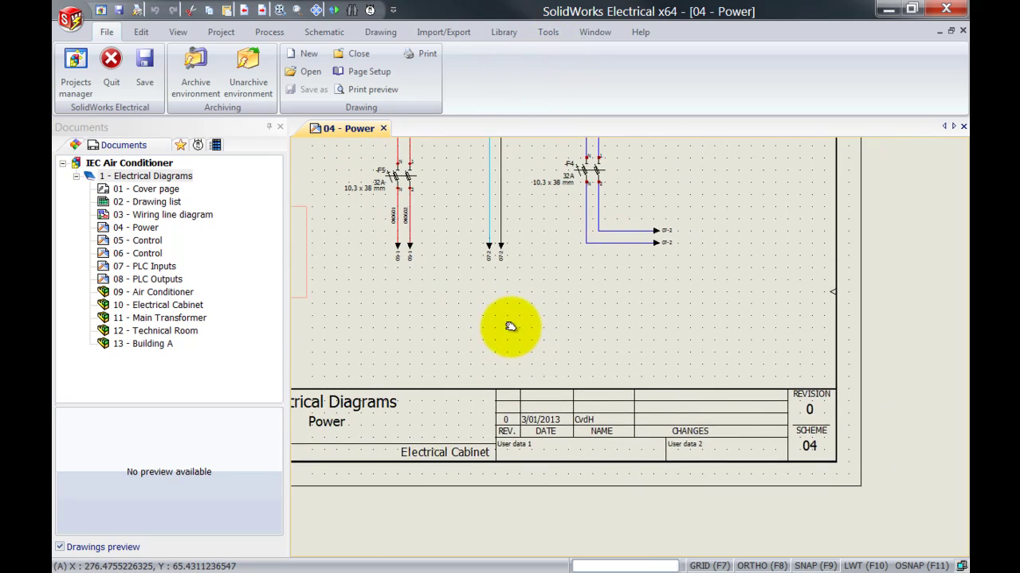
scroll(608, 375, "down", 4)
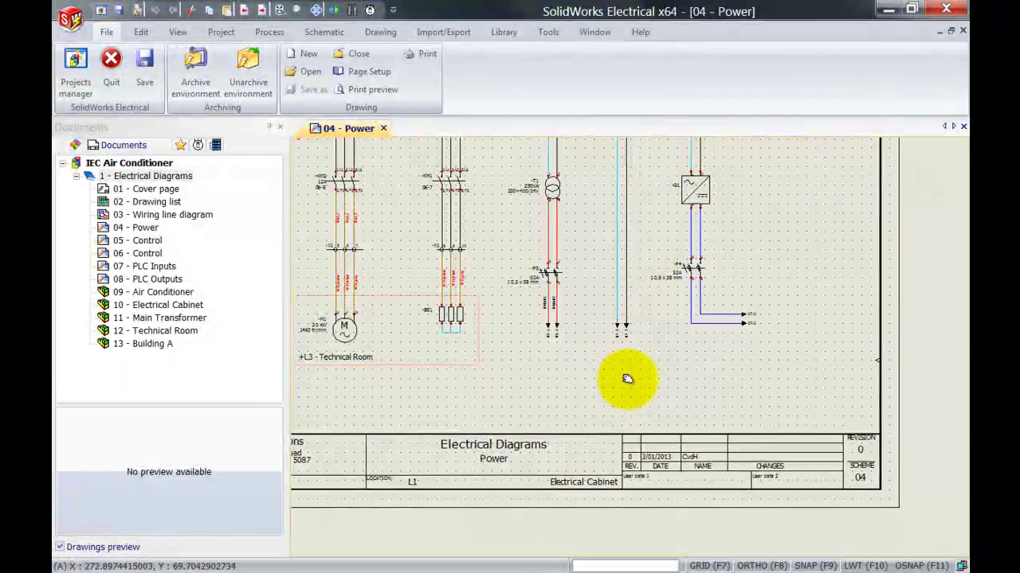
scroll(667, 436, "down", 1)
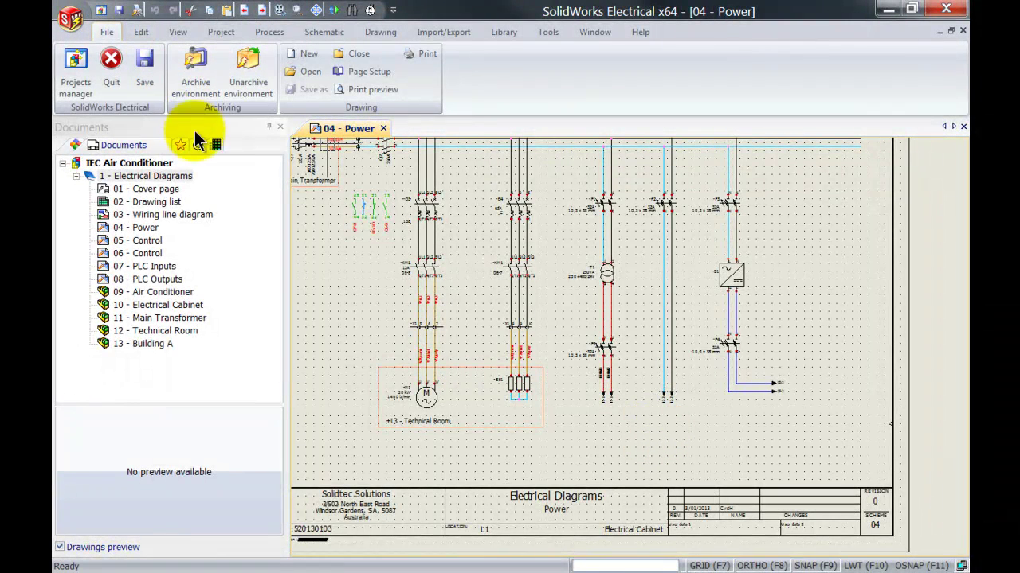
right_click(165, 162)
mouse_move(264, 206)
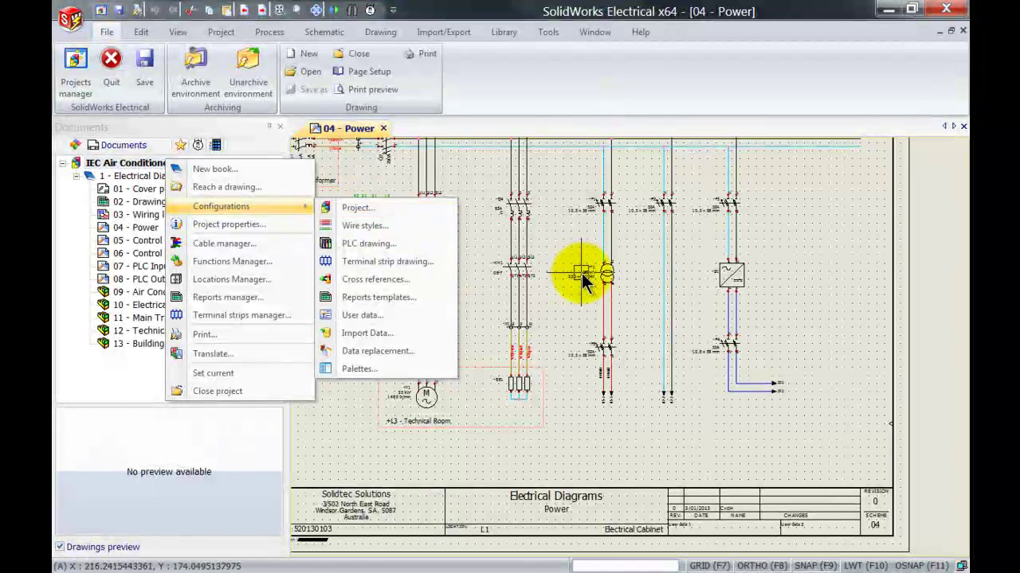
left_click(577, 266)
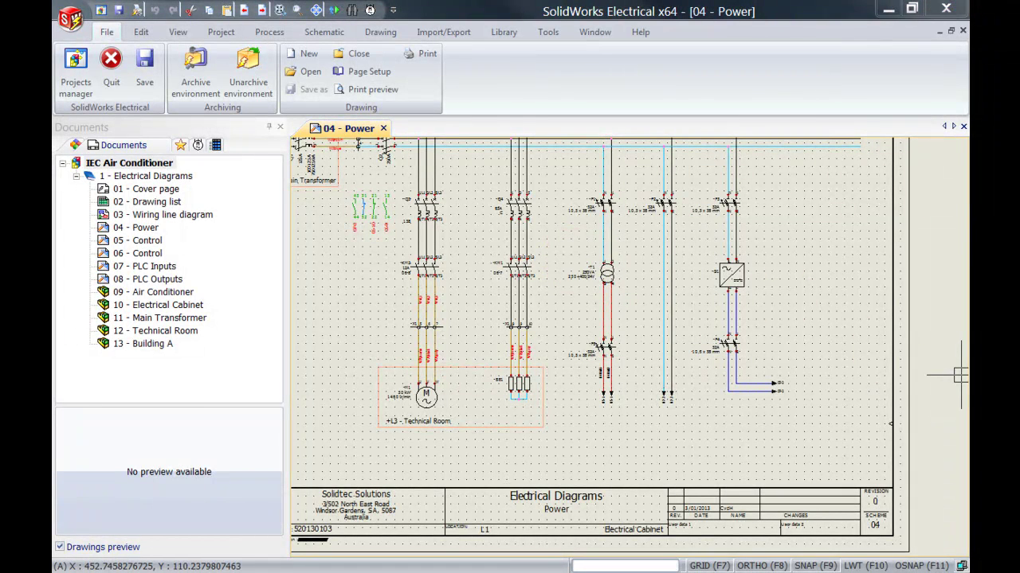
Describe the book's revision 0 as 'Initial Design' in Revisions, then validate and verify it
right_click(125, 177)
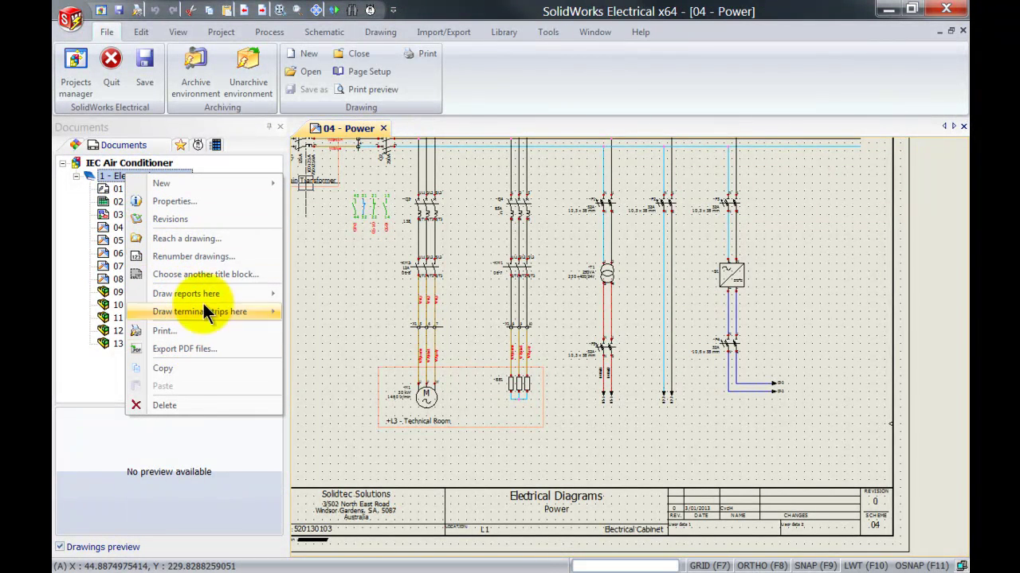
left_click(171, 219)
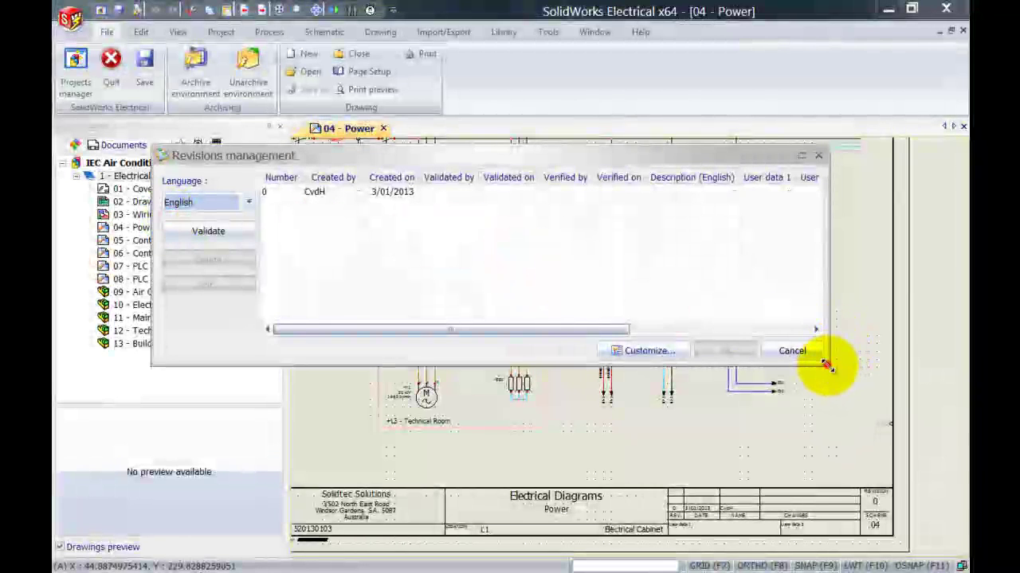
left_click_drag(825, 363, 964, 381)
left_click(723, 192)
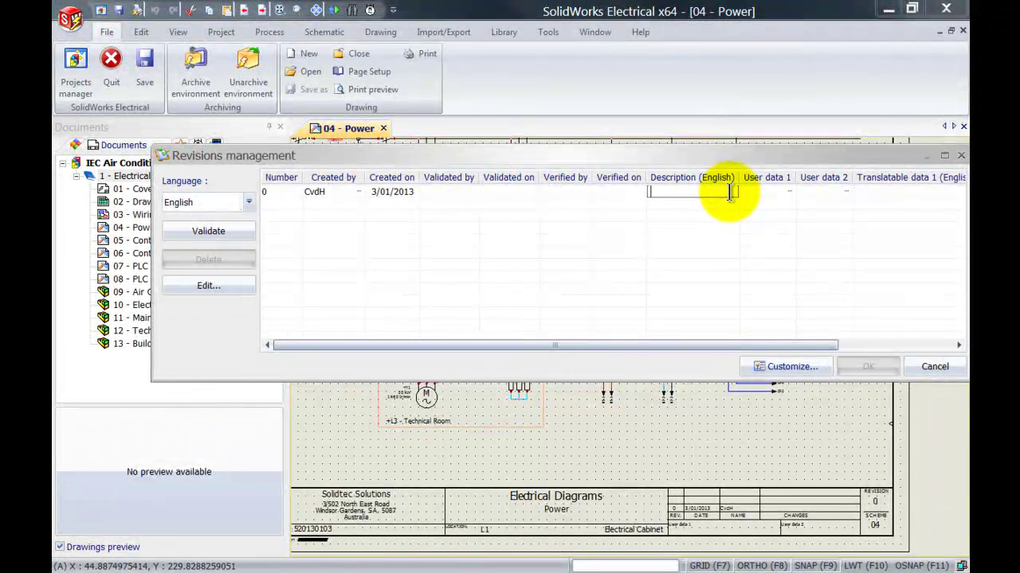
type("Initial Design")
key("Return")
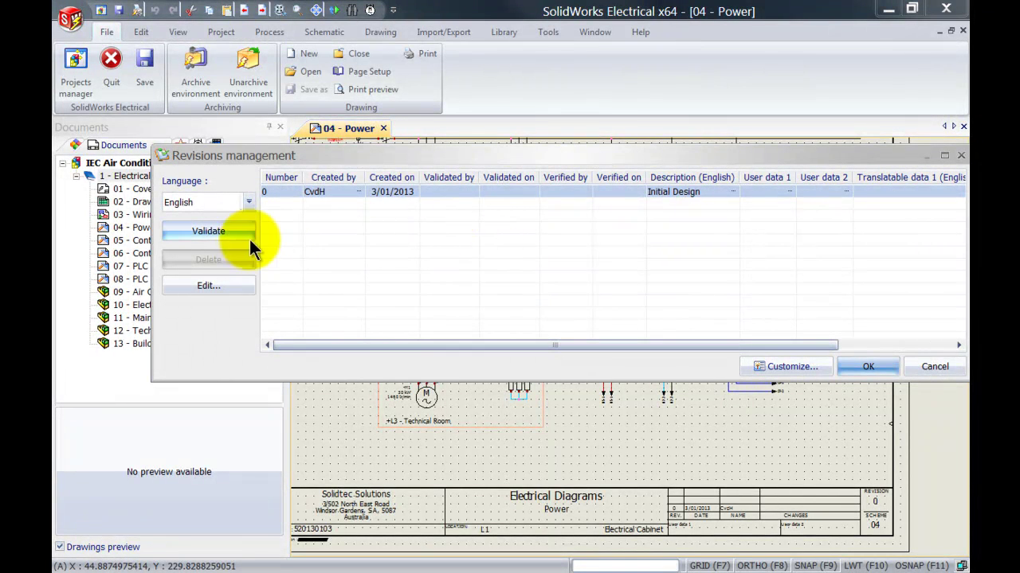
left_click(223, 231)
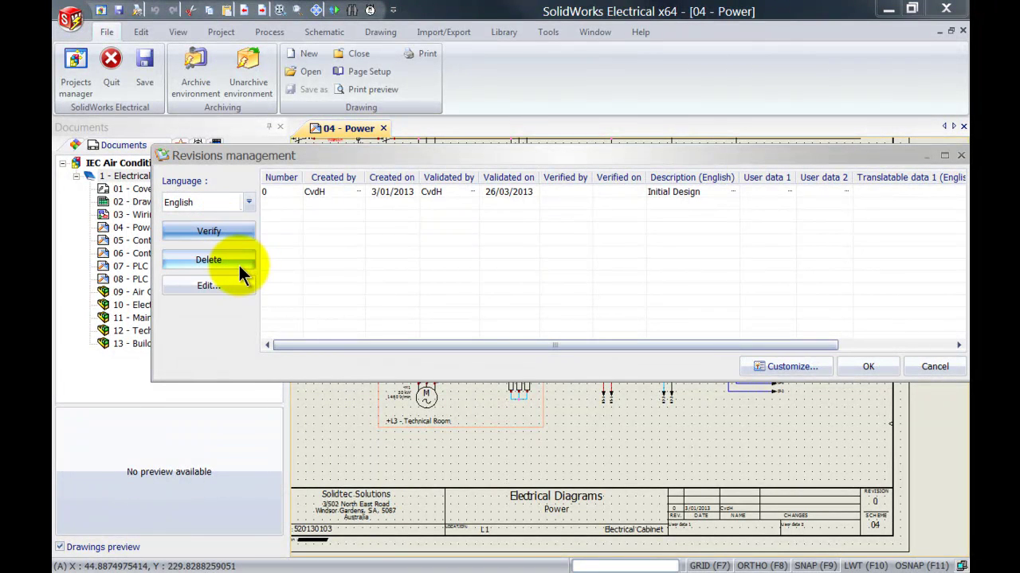
left_click(230, 233)
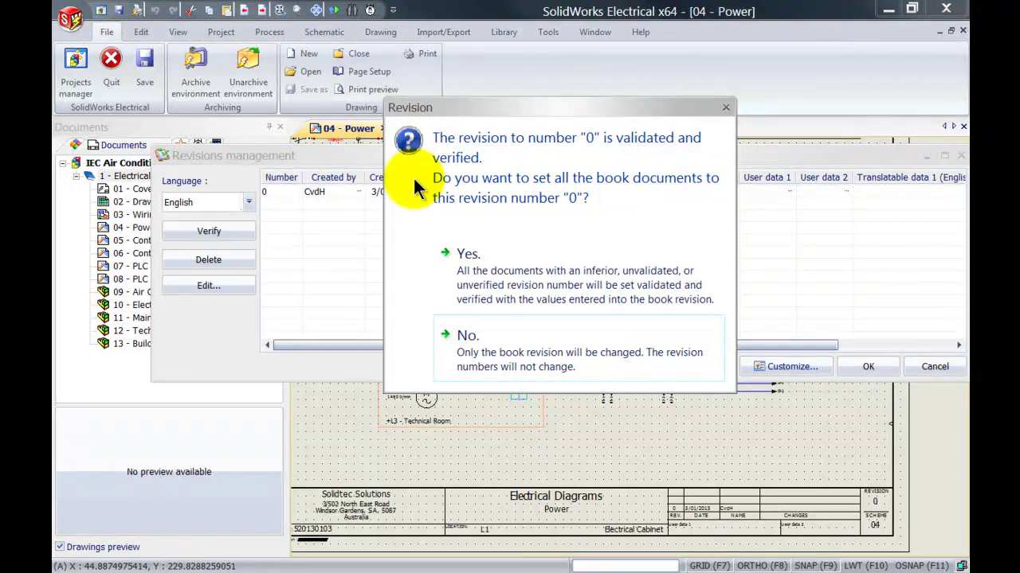
Apply revision 0 to all book documents, confirm, and cancel the Print book dialog
left_click(498, 275)
left_click(851, 360)
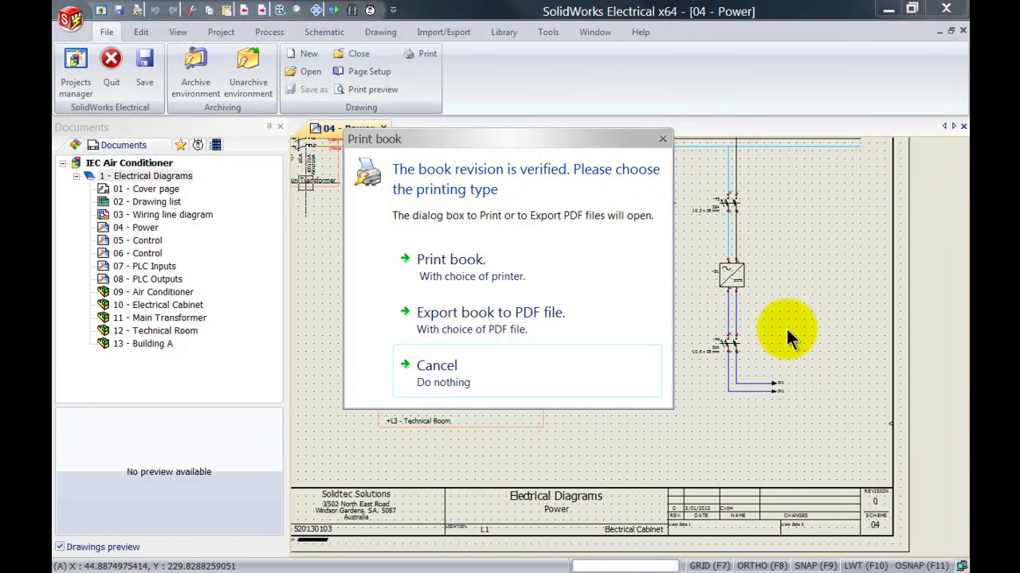
left_click(466, 379)
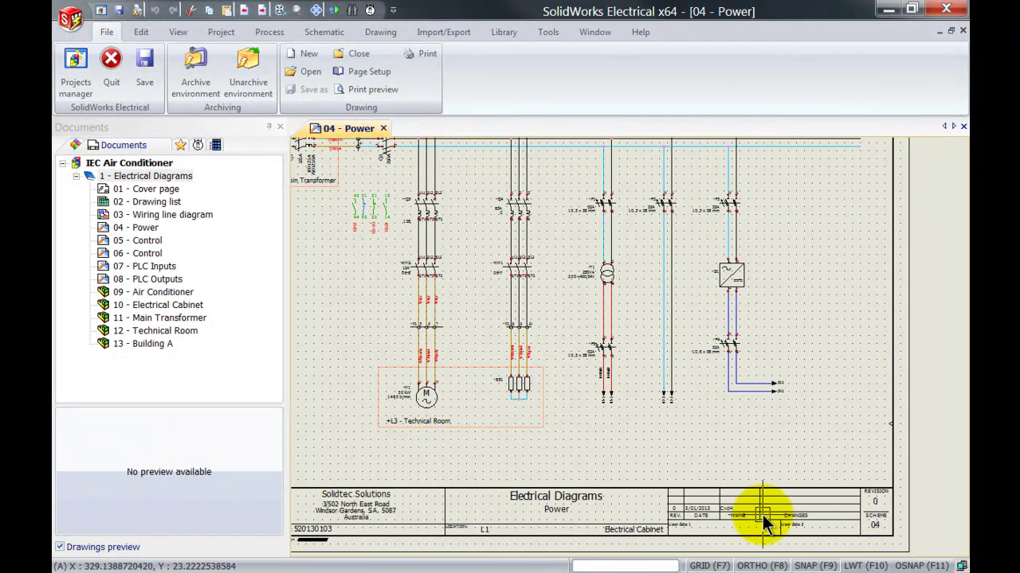
Set the 04 - Power drawing's revision 0 description to 'Initial Design Power'
right_click(145, 229)
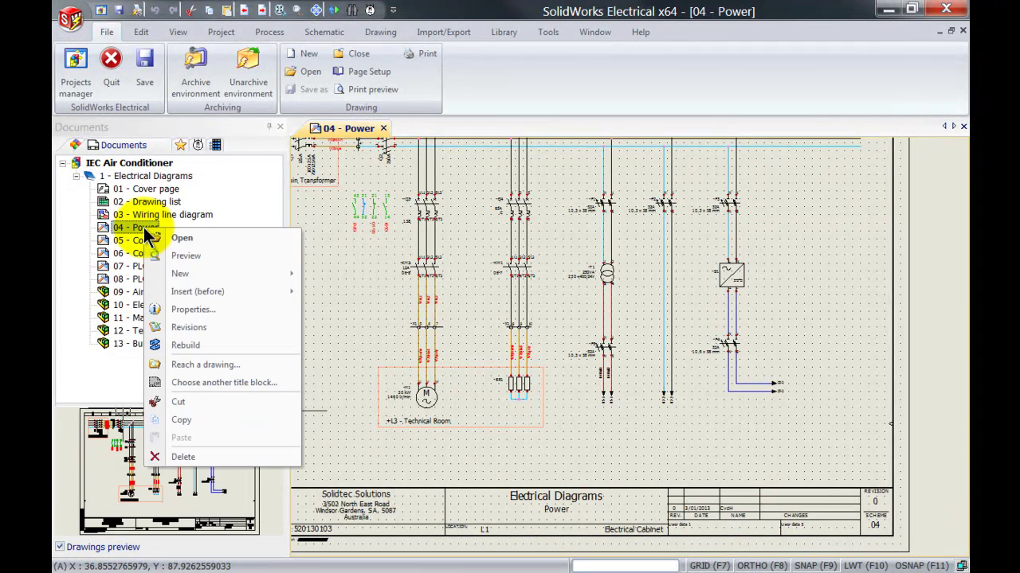
left_click(195, 327)
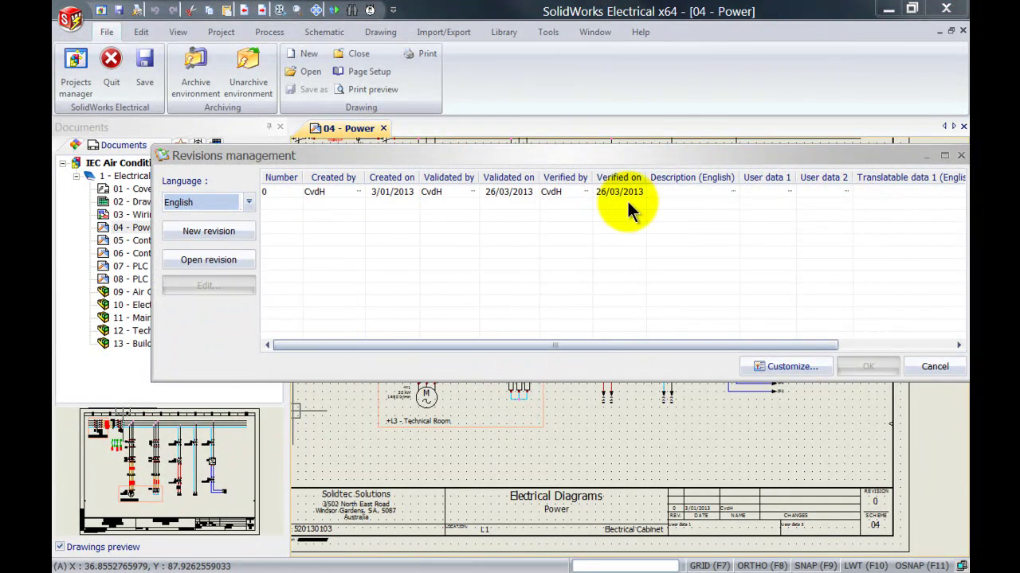
left_click(683, 193)
type("Initial Design Power")
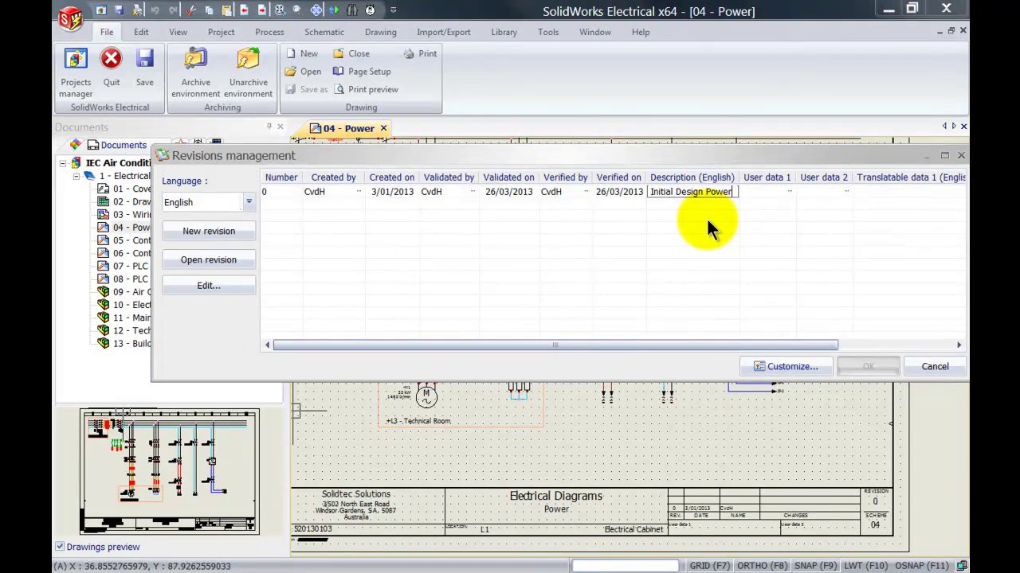
key("Return")
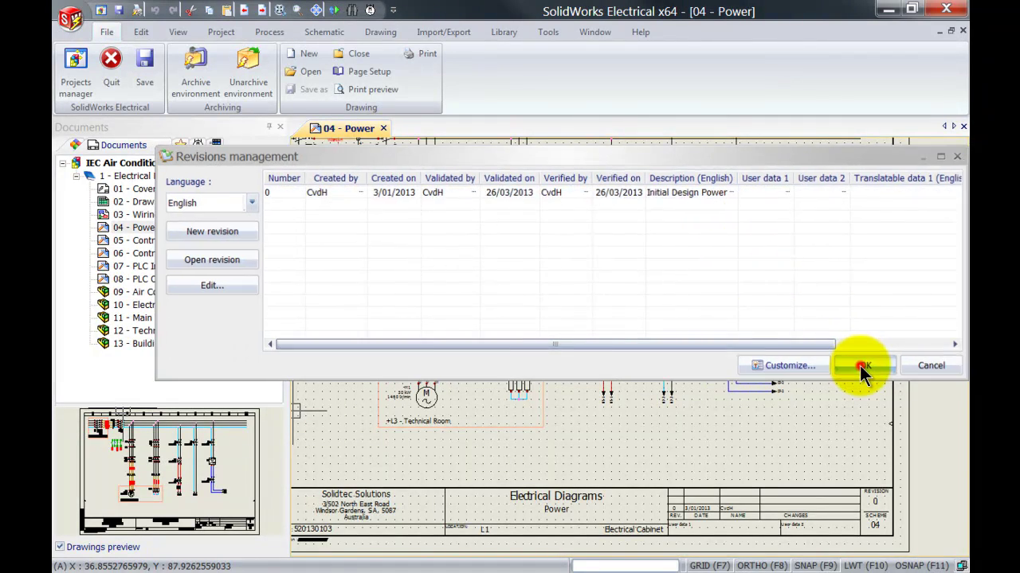
left_click(859, 367)
Zoom in on the Power title block to check the revision 0 entry
scroll(828, 533, "up", 5)
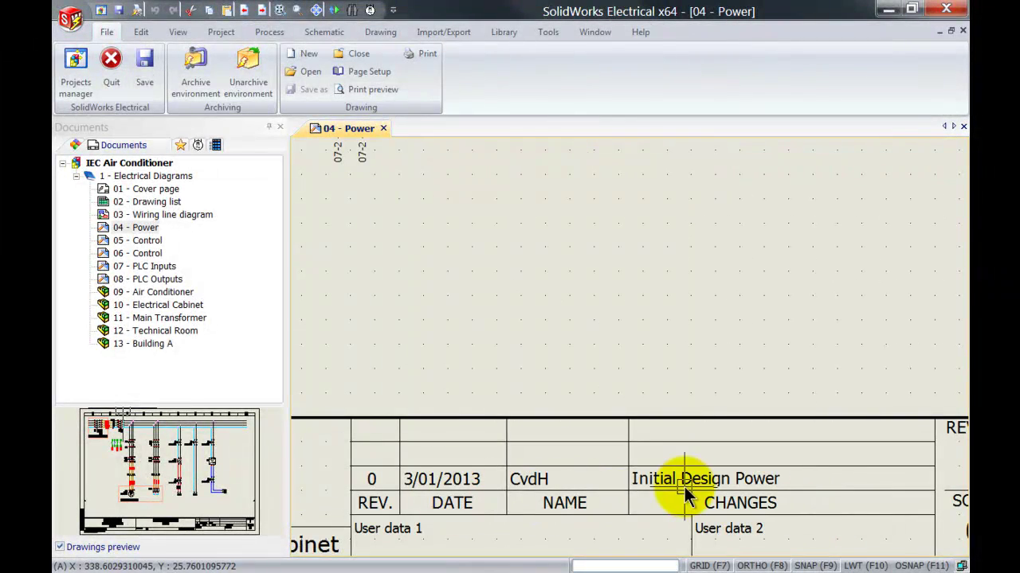
scroll(682, 477, "down", 3)
scroll(682, 478, "down", 4)
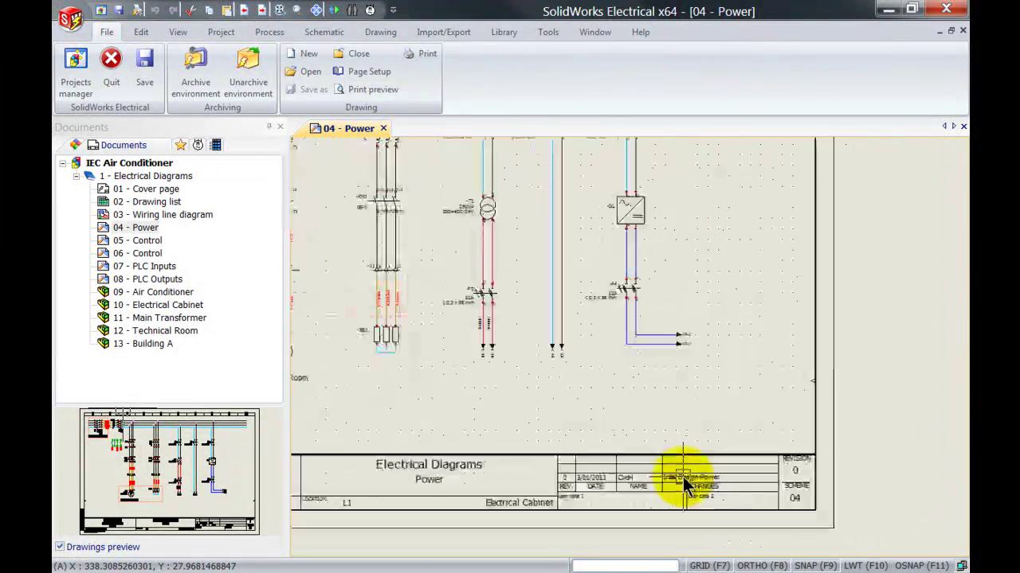
middle_click(599, 452)
middle_click(599, 451)
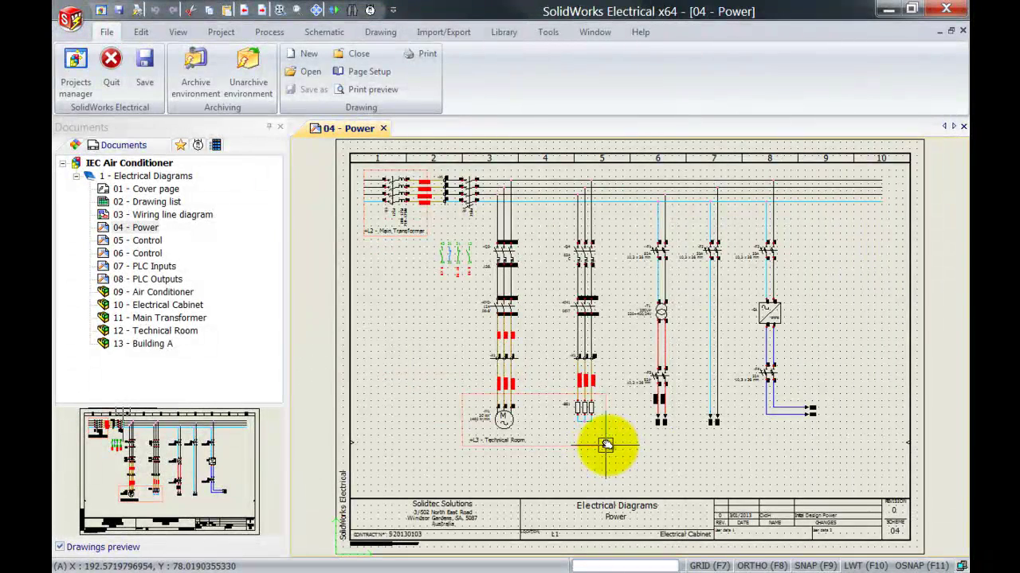
scroll(828, 374, "up", 3)
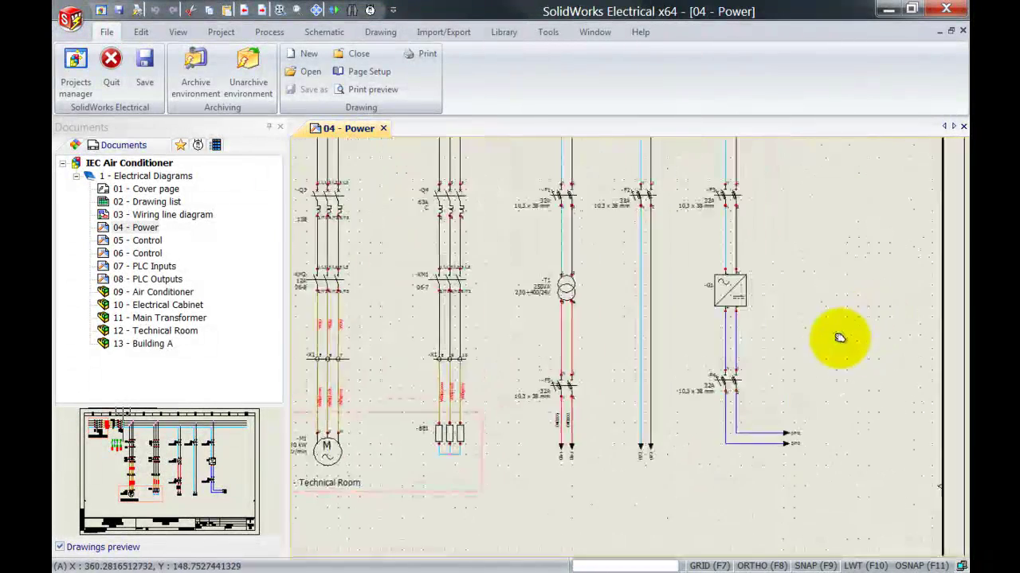
scroll(828, 351, "down", 2)
Paste a copy of the transformer circuit into the right-hand column of the Power schematic
left_click(582, 195)
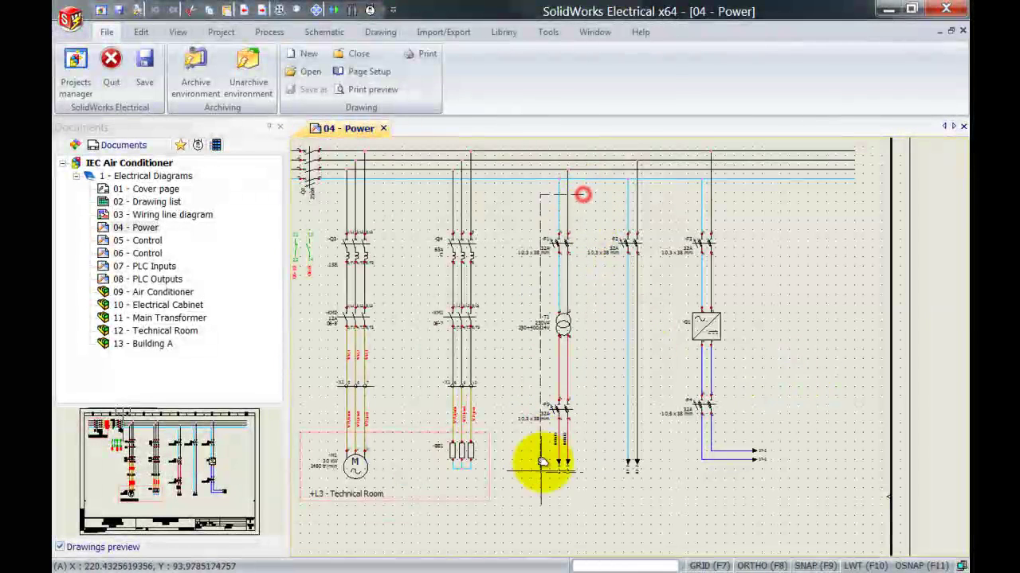
left_click(516, 489)
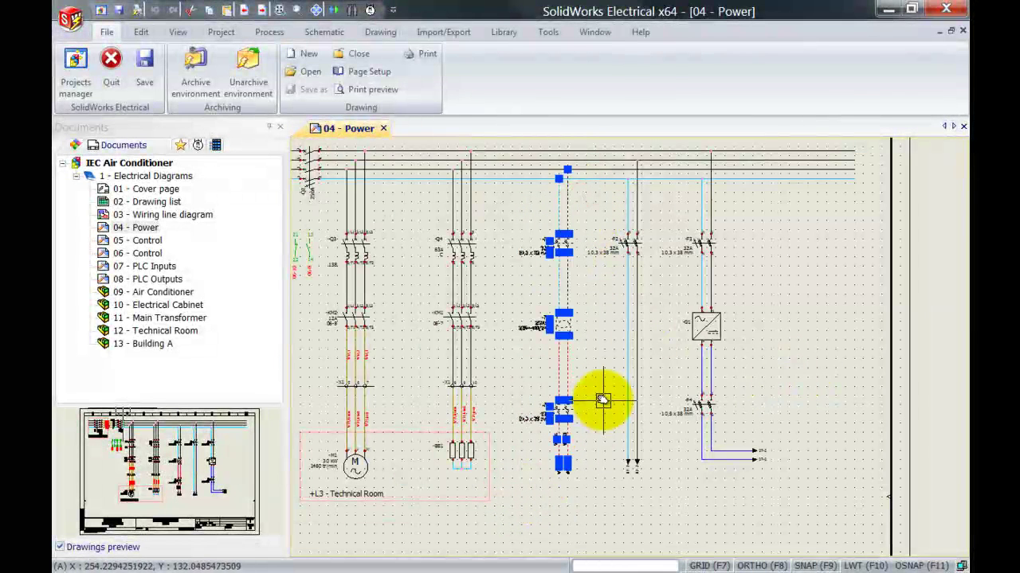
key("ctrl+c")
key("ctrl+v")
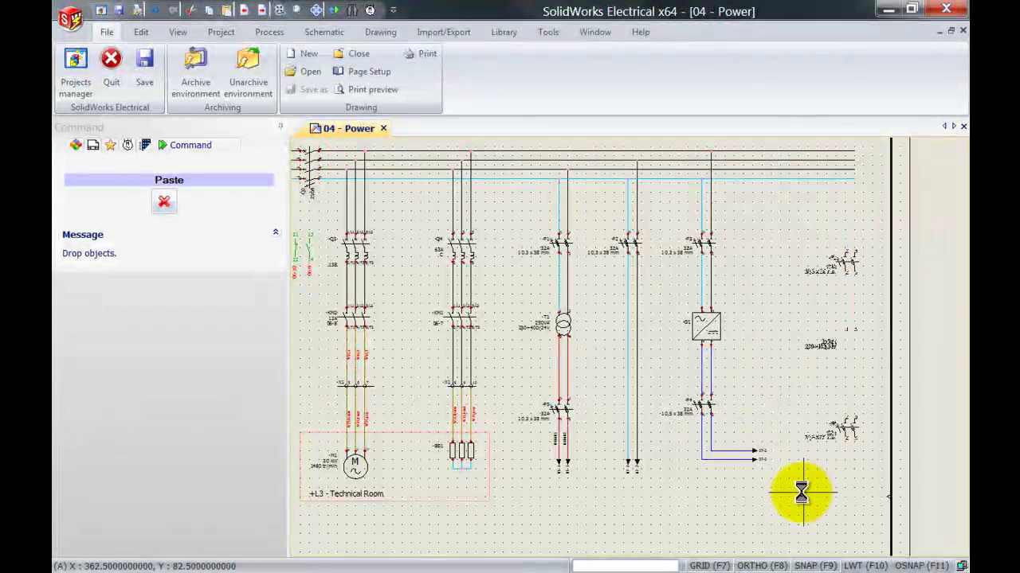
left_click(782, 474)
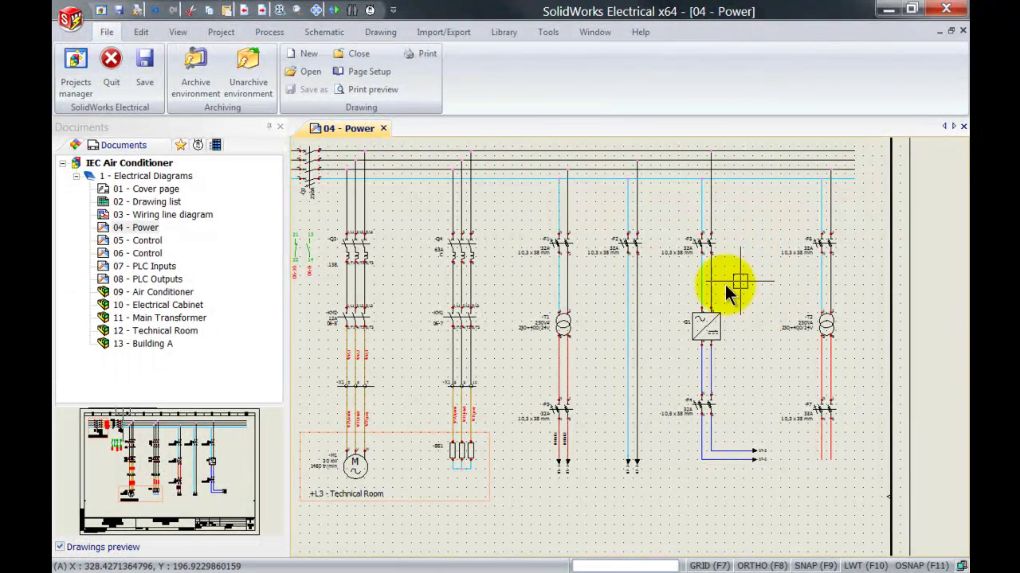
double_click(143, 229)
scroll(509, 318, "up", 2)
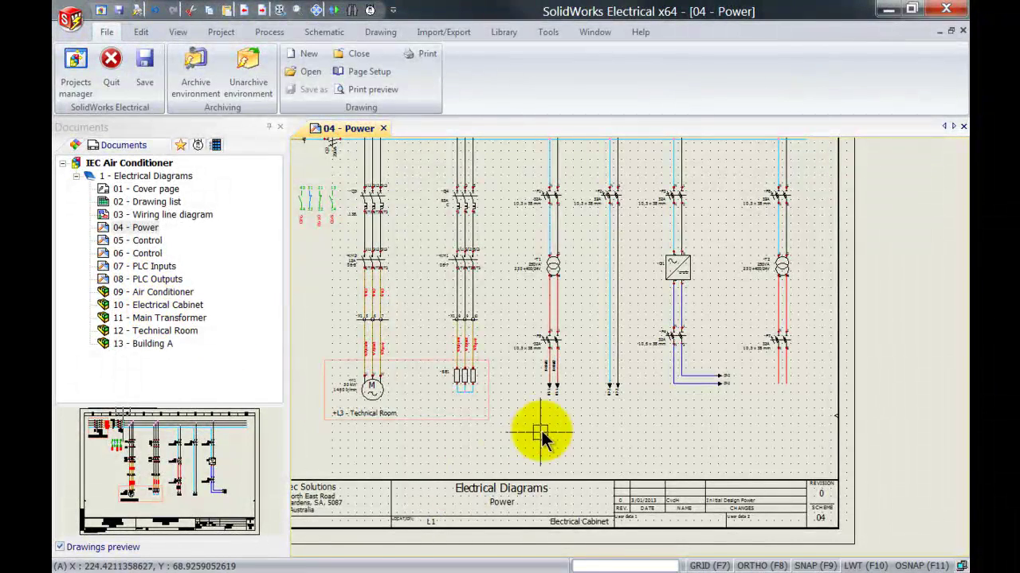
scroll(553, 467, "down", 1)
scroll(555, 460, "down", 1)
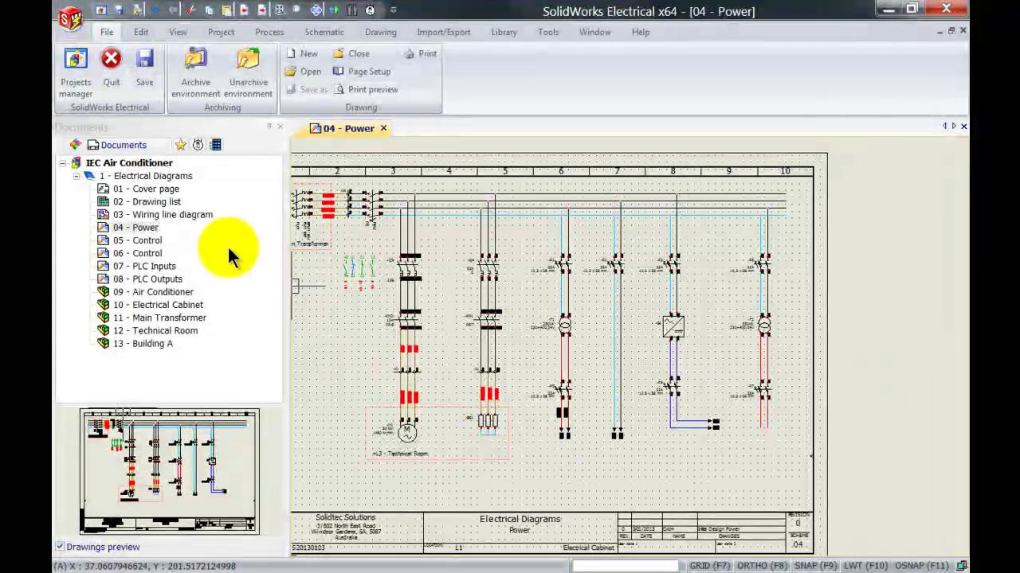
Create a new book revision 1 and describe it as 'ECO: 21540'
right_click(164, 178)
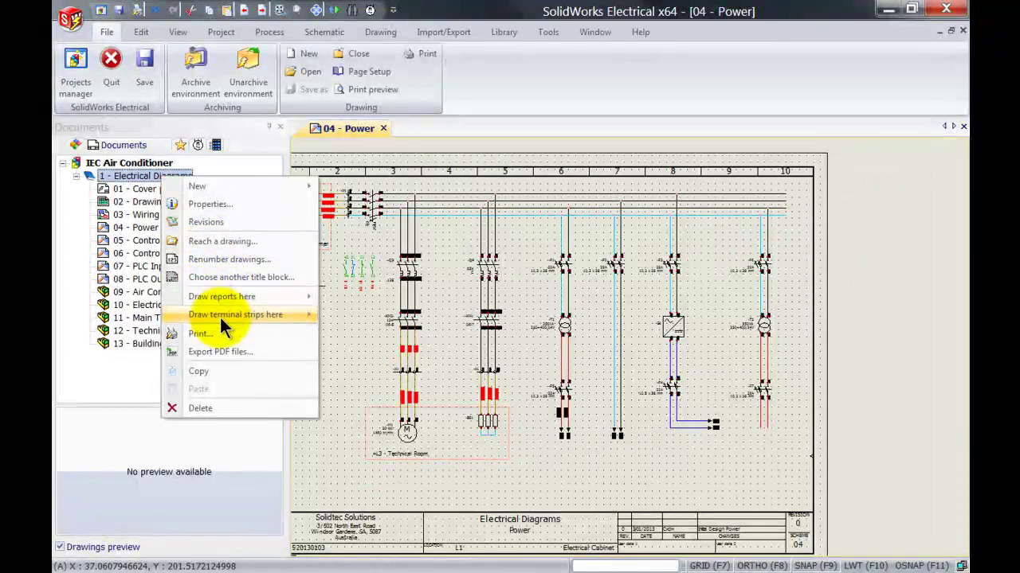
left_click(213, 223)
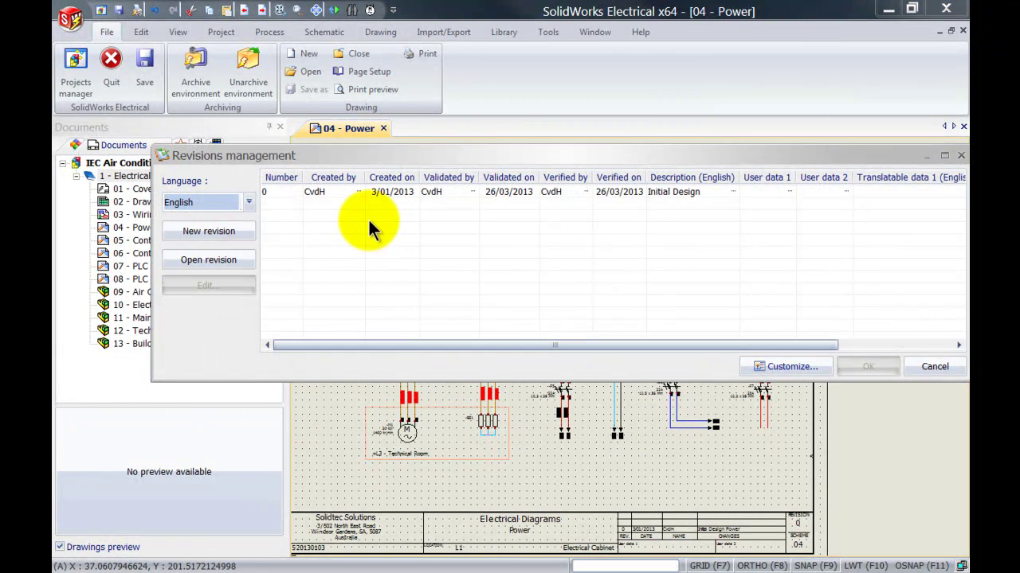
left_click(227, 231)
left_click(681, 192)
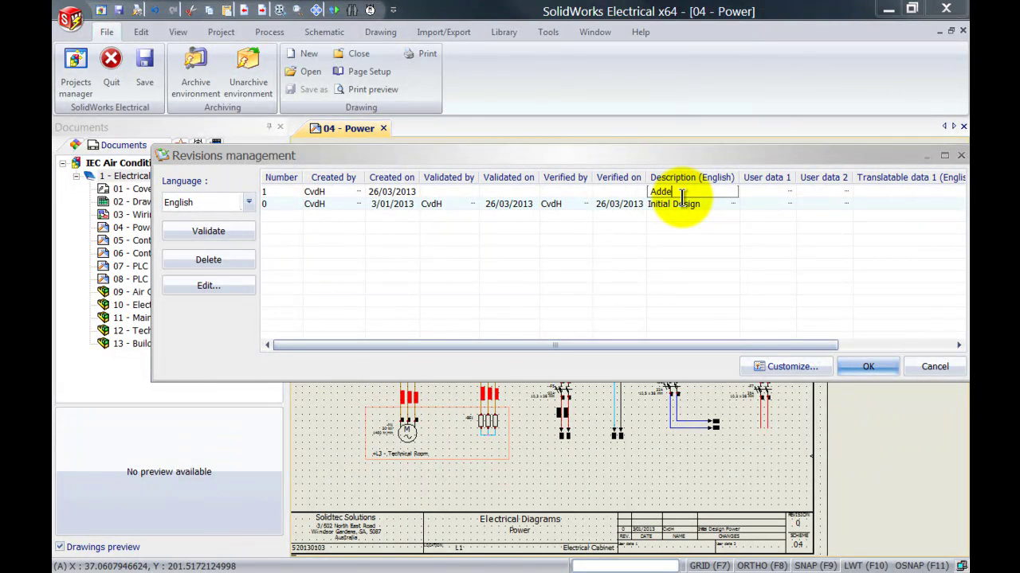
type("d 14")
key("BackSpace")
key("BackSpace")
key("BackSpace")
key("BackSpace")
key("BackSpace")
key("BackSpace")
key("BackSpace")
key("BackSpace")
type("ECO:21540")
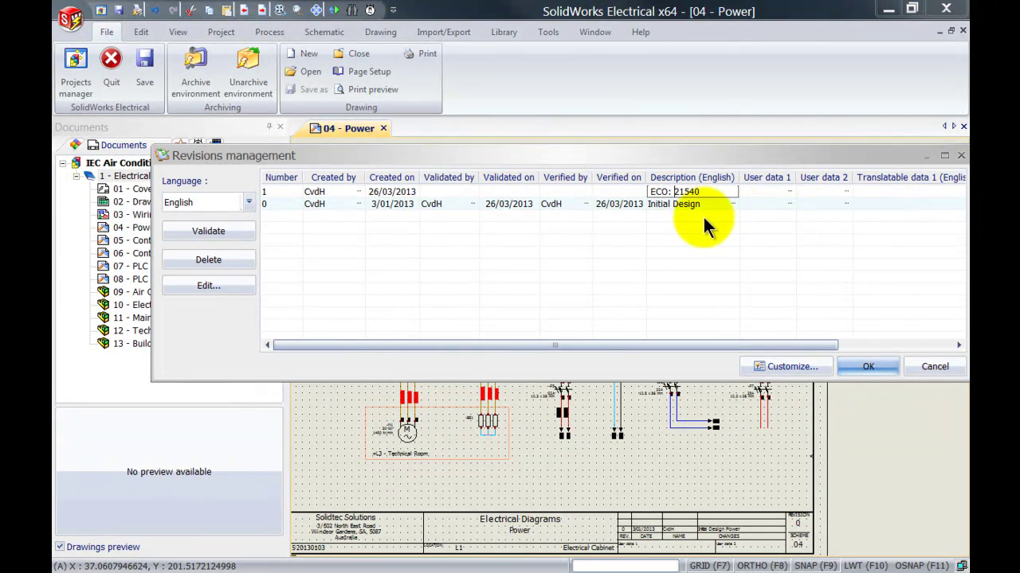
left_click_drag(673, 191, 699, 191)
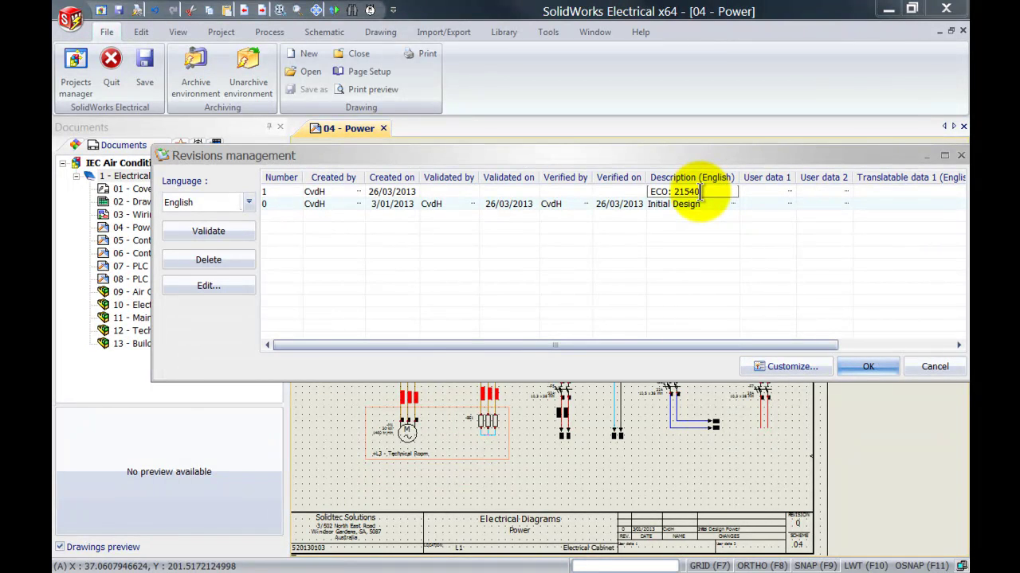
left_click(693, 231)
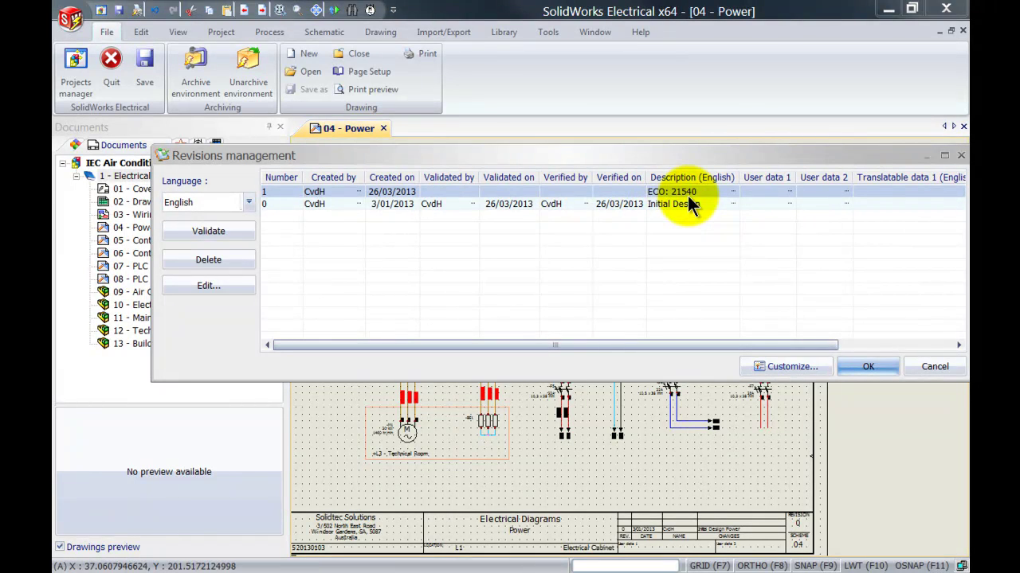
Validate and verify book revision 1, keeping drawing revisions unchanged and skipping printing
left_click(208, 233)
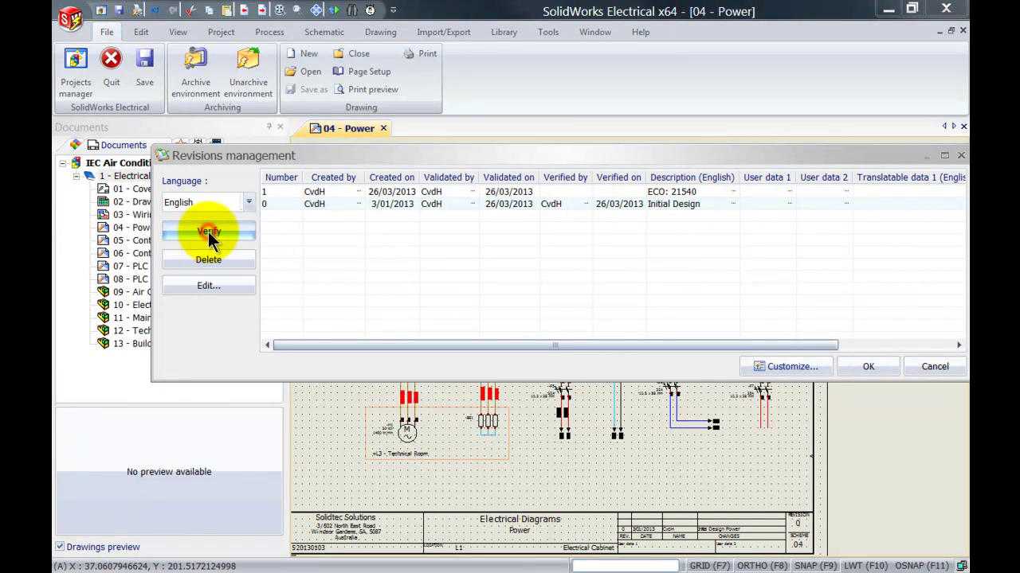
left_click(236, 234)
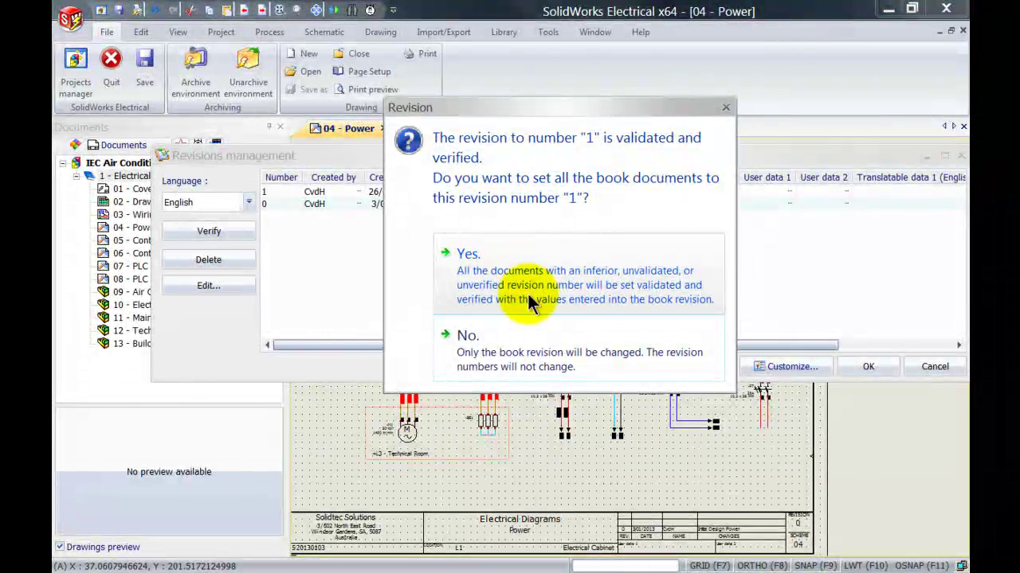
left_click(524, 368)
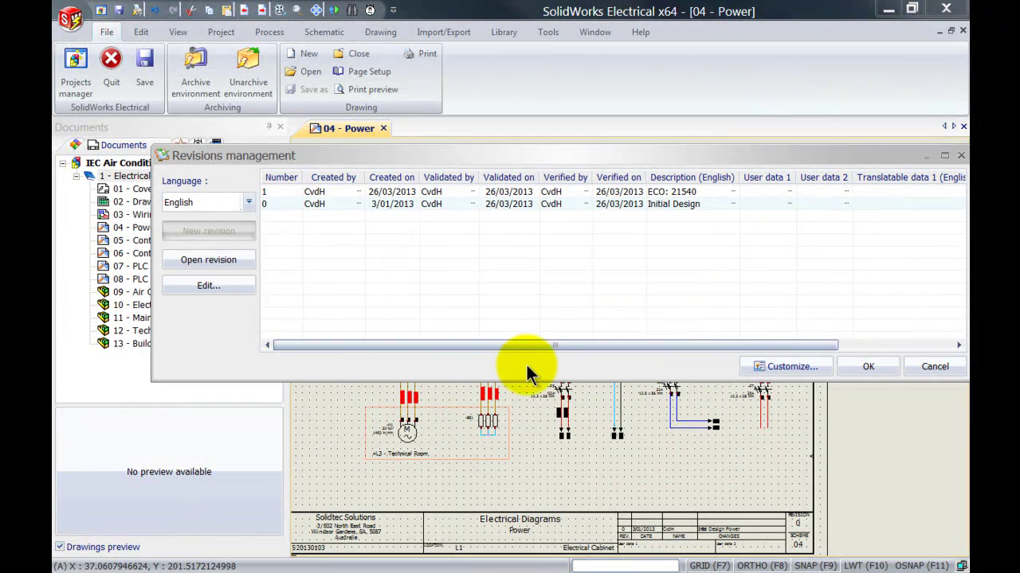
left_click(861, 367)
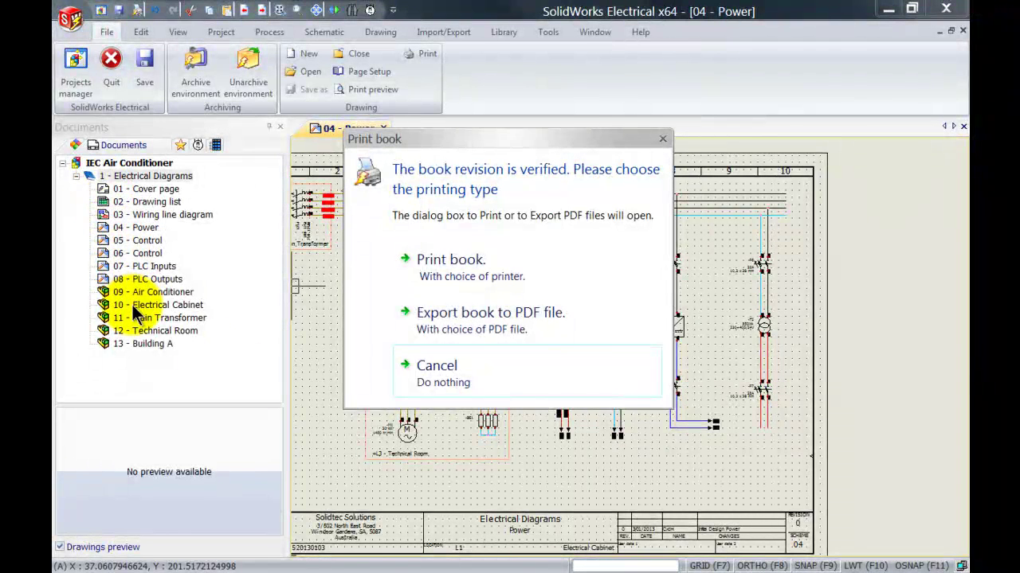
left_click(422, 374)
middle_click_drag(408, 402, 496, 364)
Add Power revision 1 'Added 24V Circuit see ECO: 12345', validated and verified
right_click(145, 230)
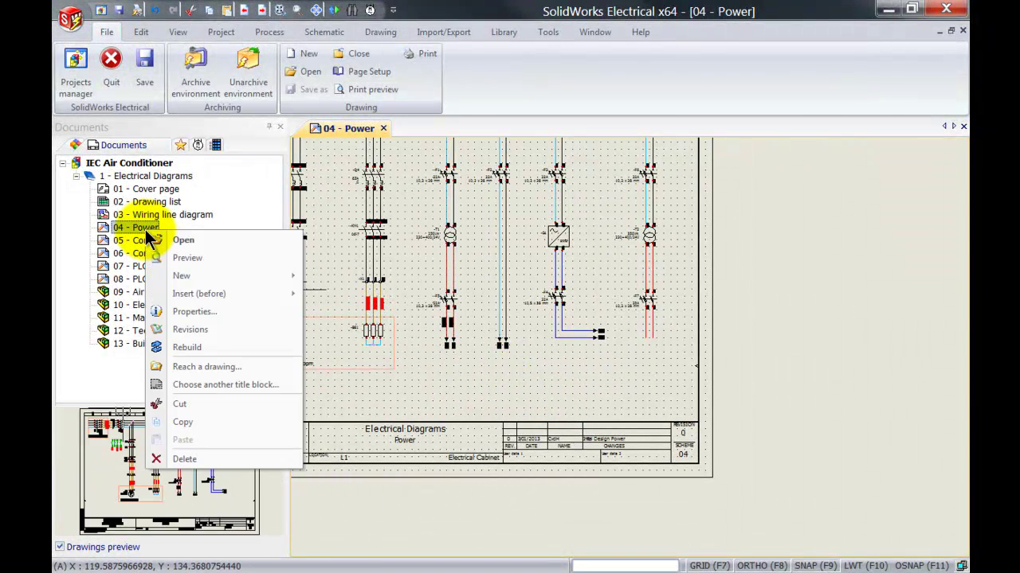
left_click(206, 330)
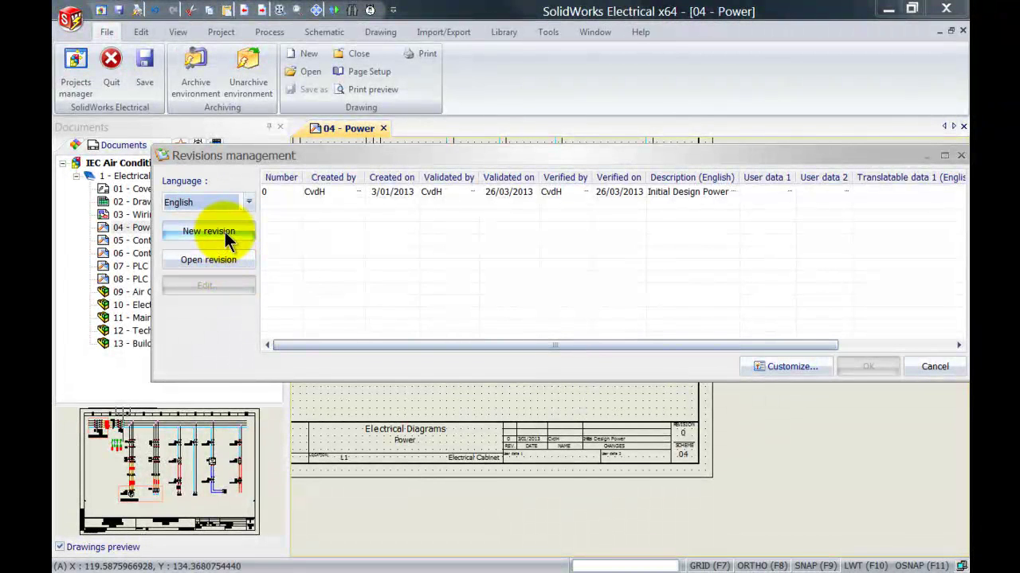
left_click(208, 231)
left_click(658, 188)
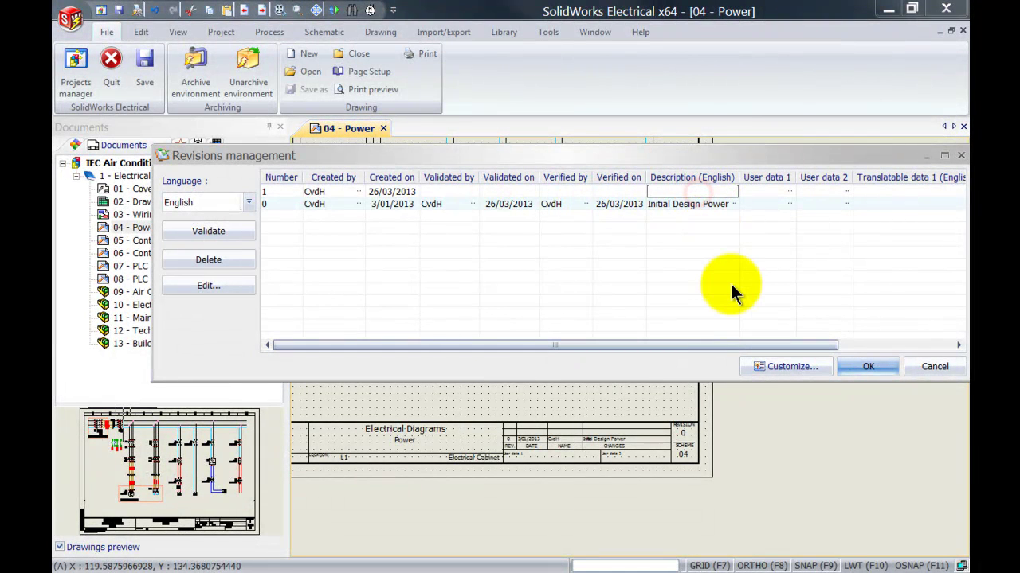
type("Added 24V Circuit")
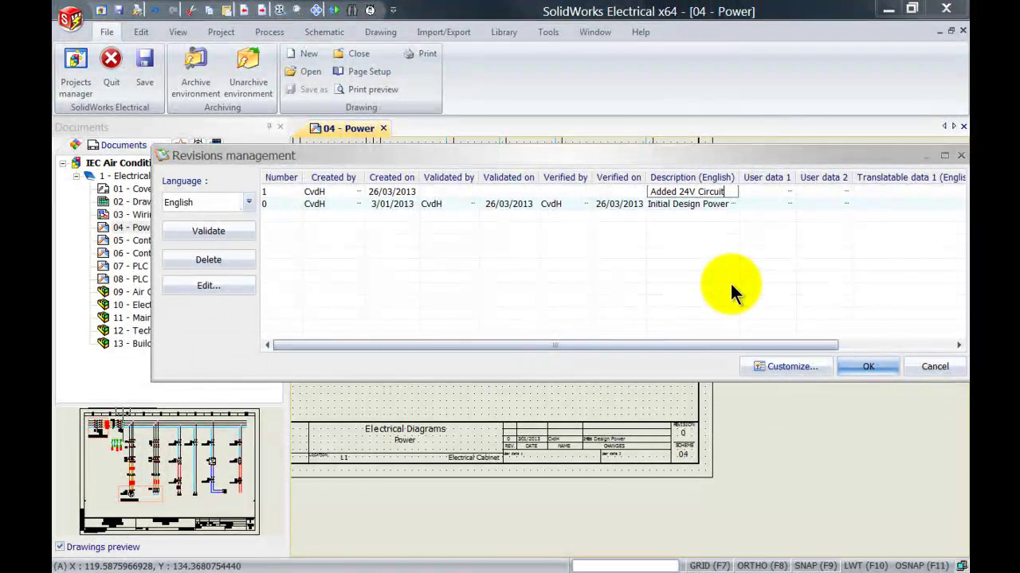
type(" see ECO:")
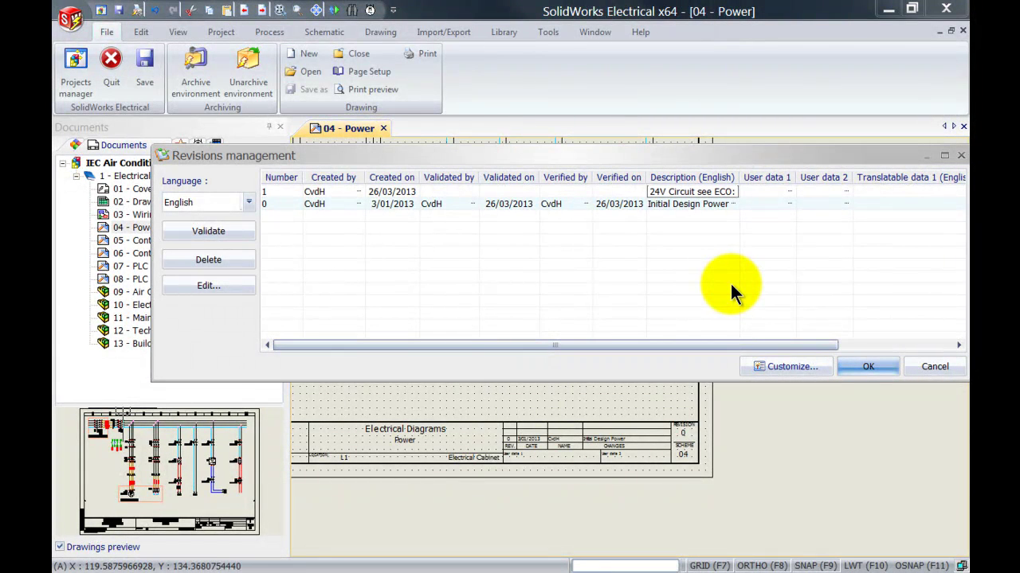
type(" 12345")
left_click(582, 237)
left_click(228, 238)
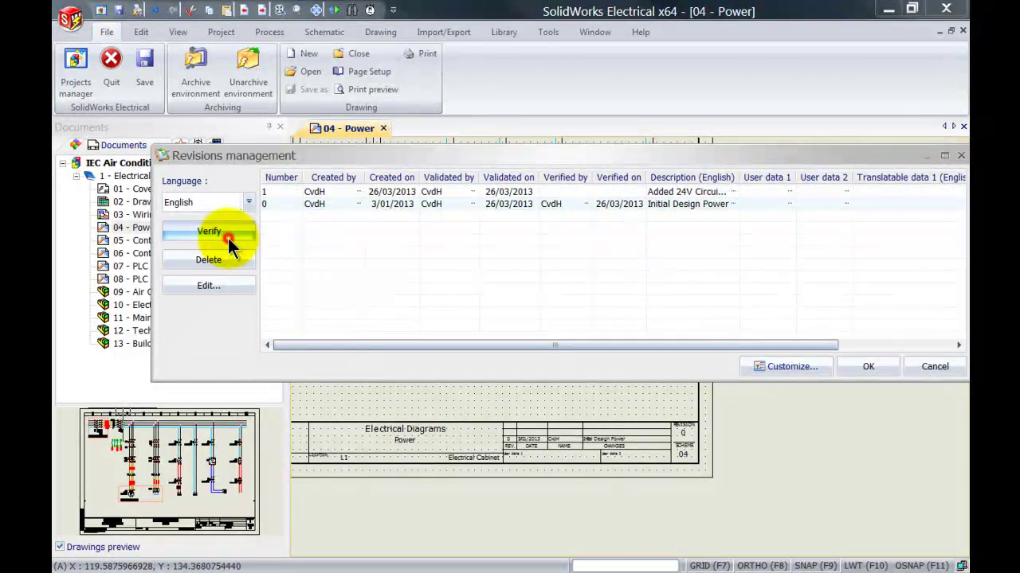
left_click(228, 239)
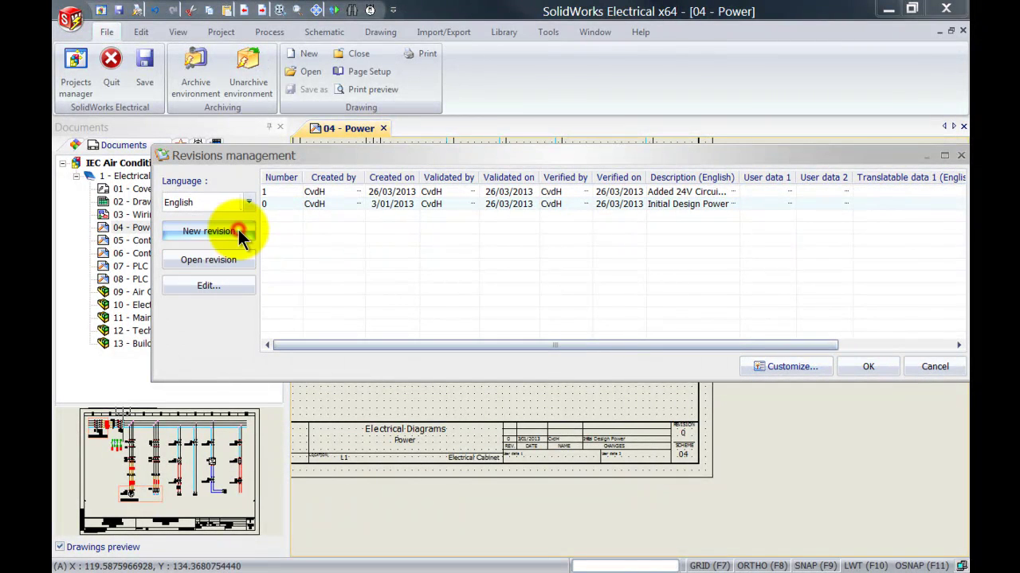
left_click(867, 368)
Open 05 - Control, check its title block is still at revision 0, and return to Power
scroll(581, 446, "up", 5)
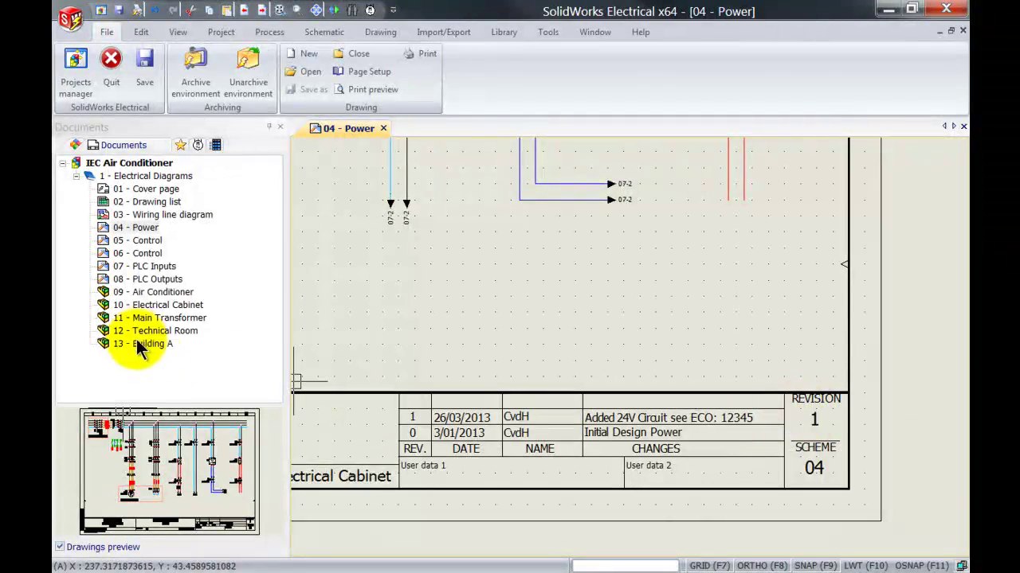
double_click(137, 240)
scroll(837, 469, "up", 5)
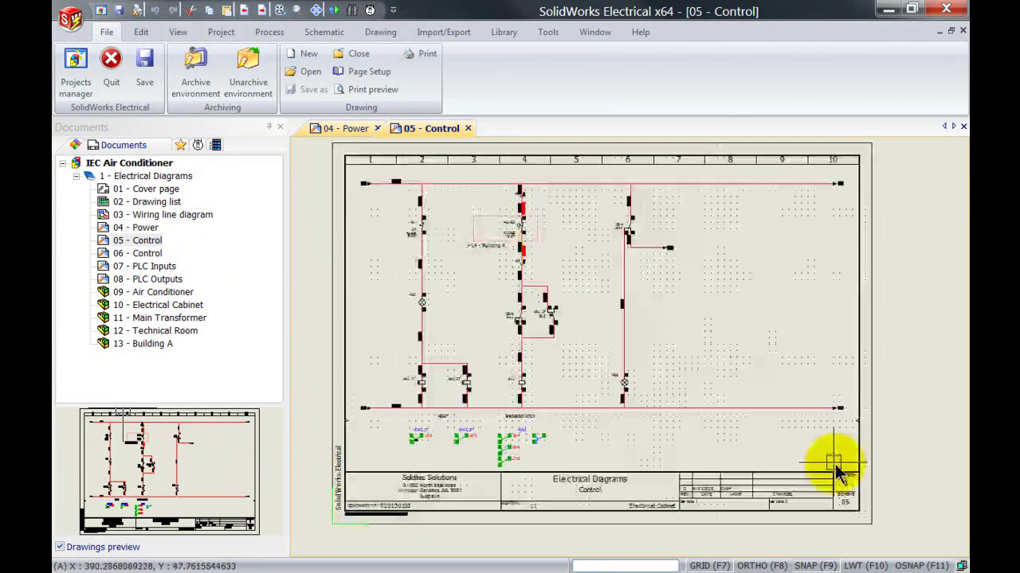
scroll(825, 510, "up", 2)
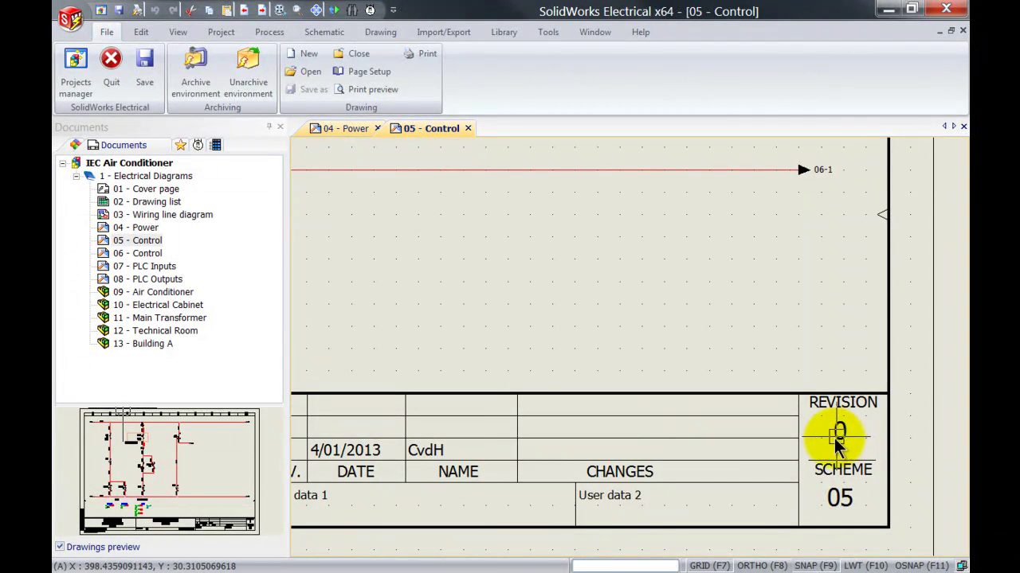
scroll(452, 307, "down", 3)
middle_click_drag(452, 307, 547, 352)
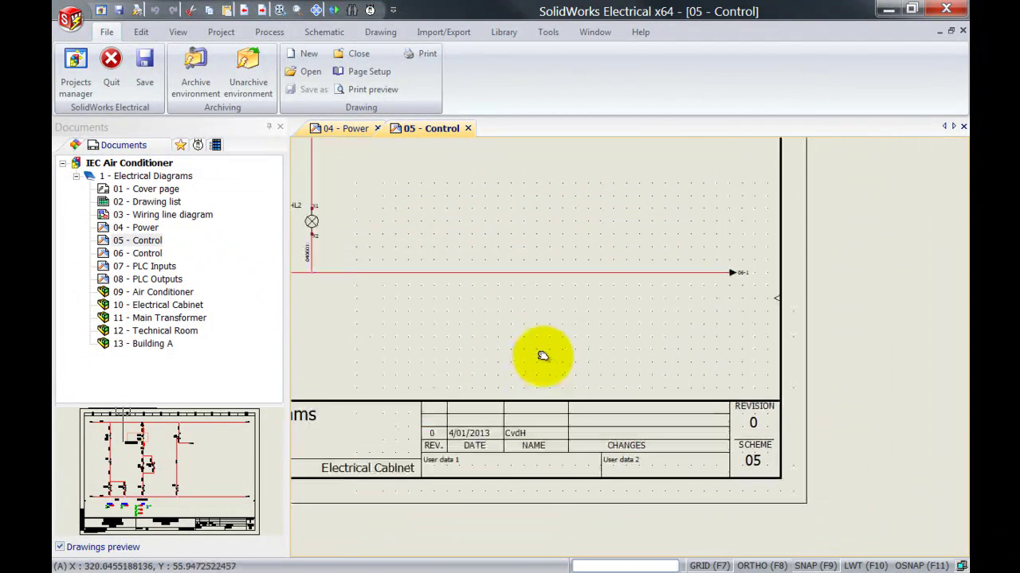
left_click(356, 134)
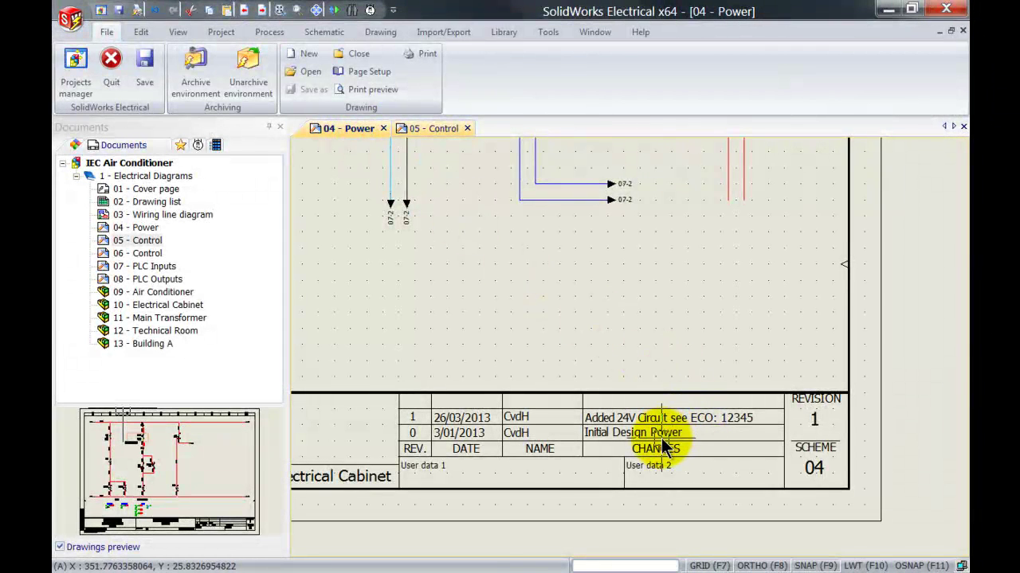
Open the Electrical Diagrams book's Revisions list to review revision 1 and revision 0
right_click(182, 178)
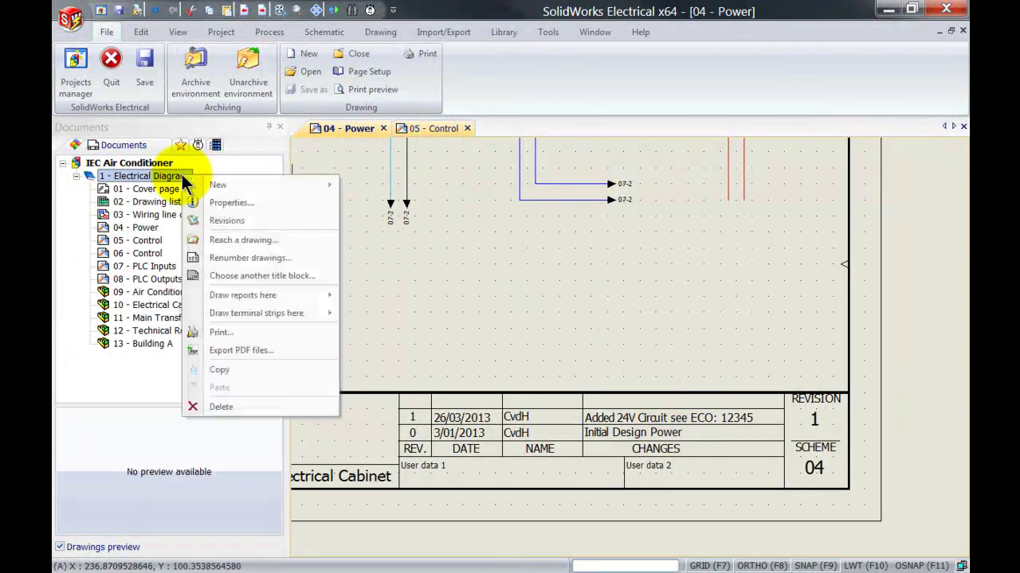
left_click(256, 223)
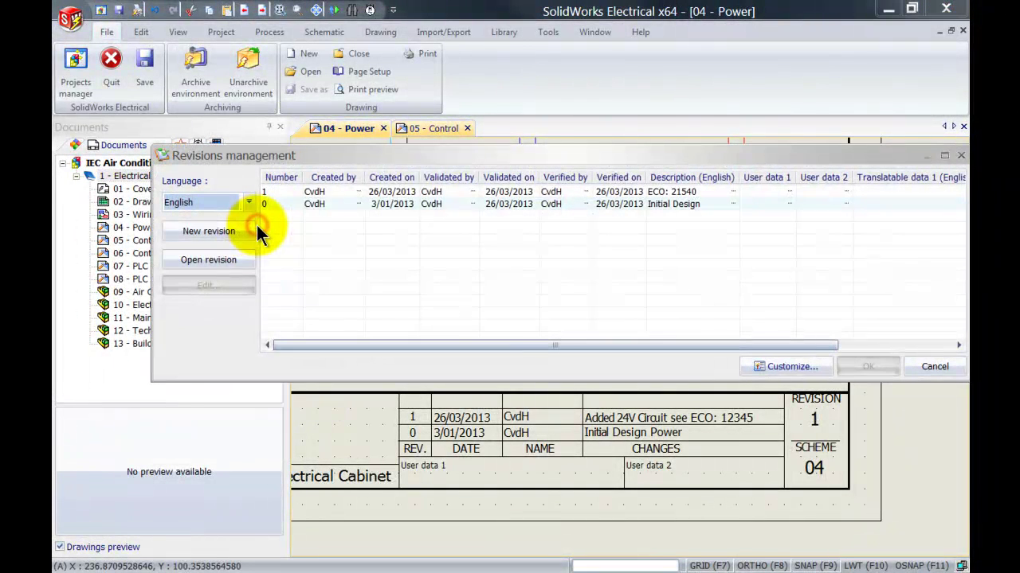